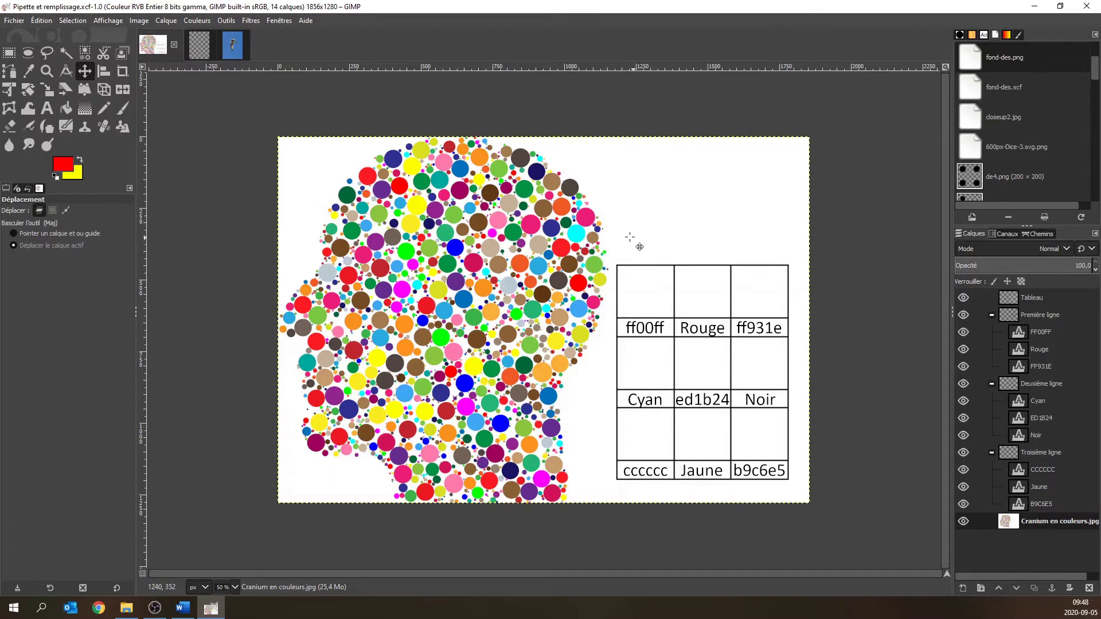
# Choose Bucket Fill, preview FG, BG and Pattern fill and its patterns, then settle on FG colour fill
pyautogui.click(69, 109)
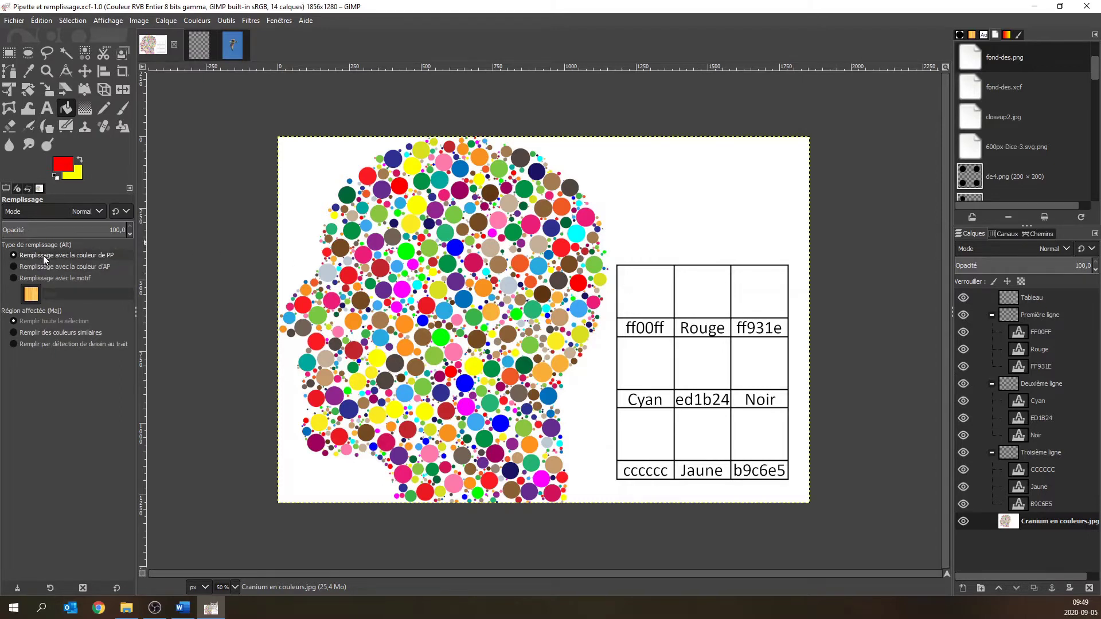
pyautogui.click(115, 253)
pyautogui.click(97, 267)
pyautogui.click(48, 279)
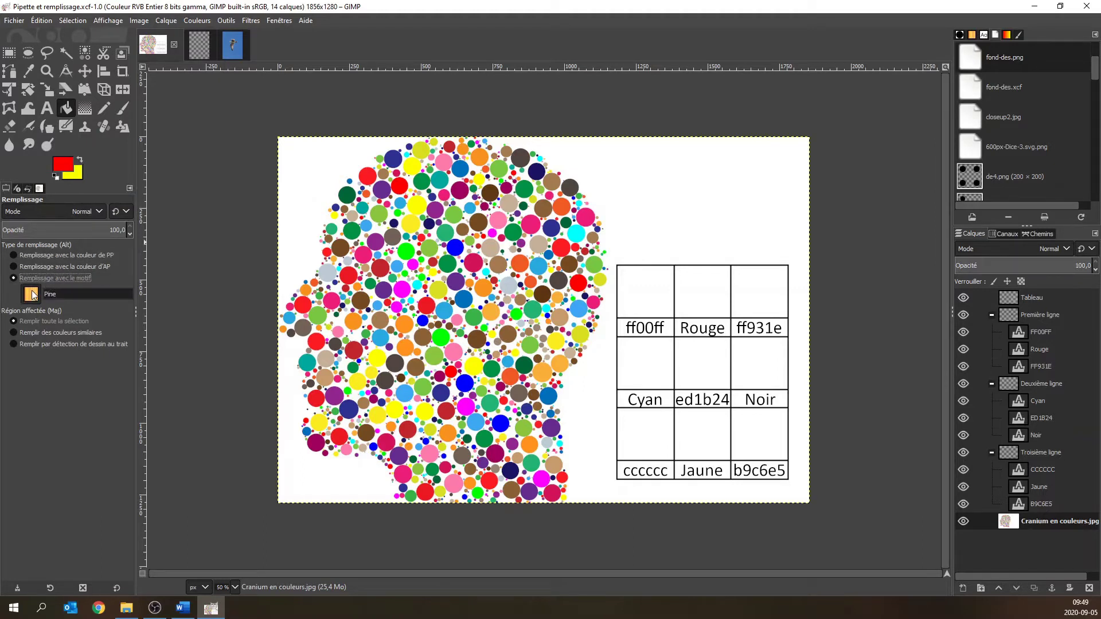
pyautogui.click(31, 295)
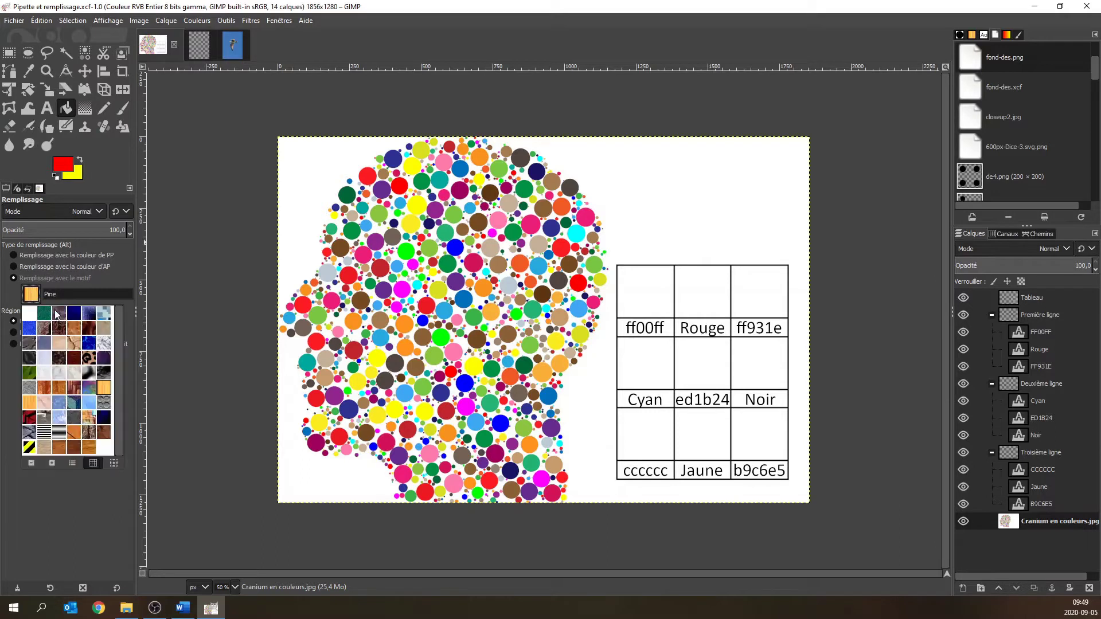
pyautogui.click(68, 253)
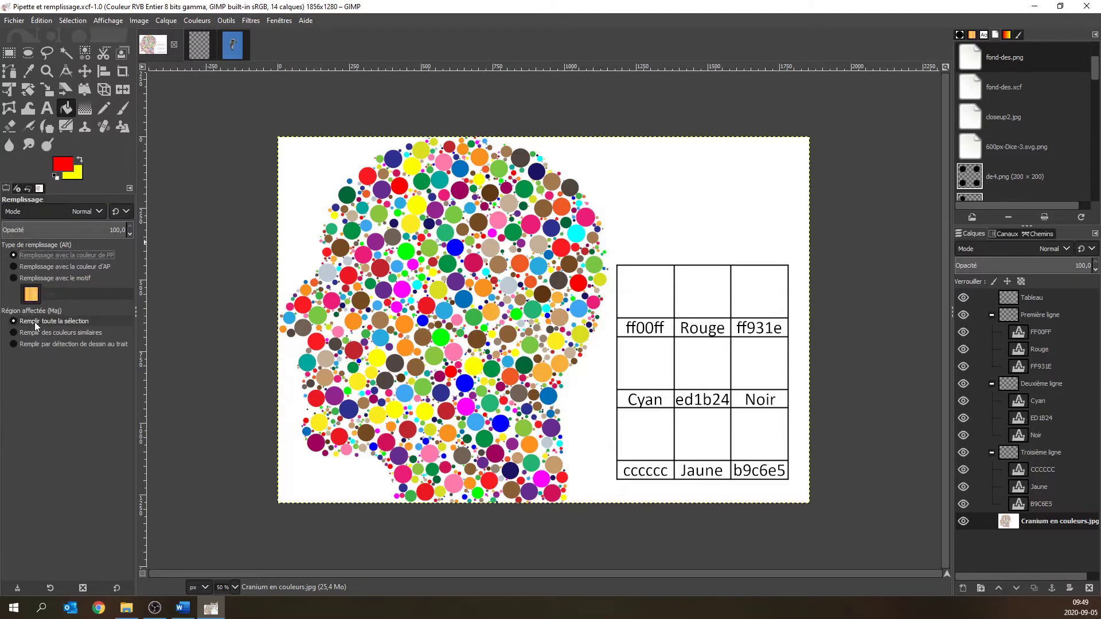
# Select a small square in the cell above Rouge and bucket-fill it with red FG colour
pyautogui.click(10, 55)
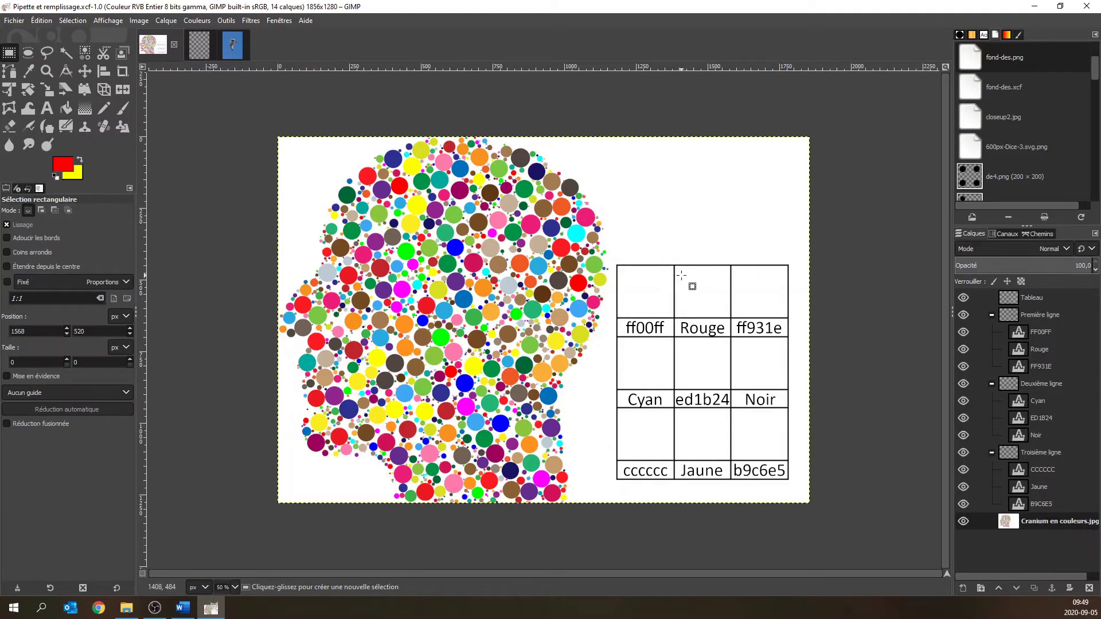
pyautogui.moveTo(682, 276); pyautogui.dragTo(735, 322)
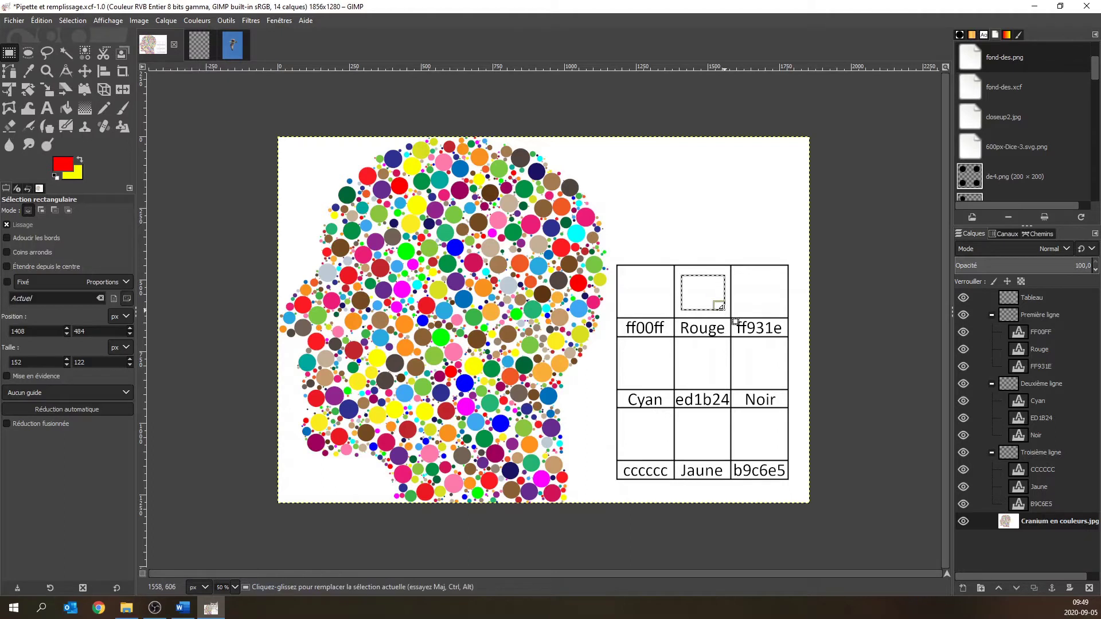
pyautogui.click(67, 111)
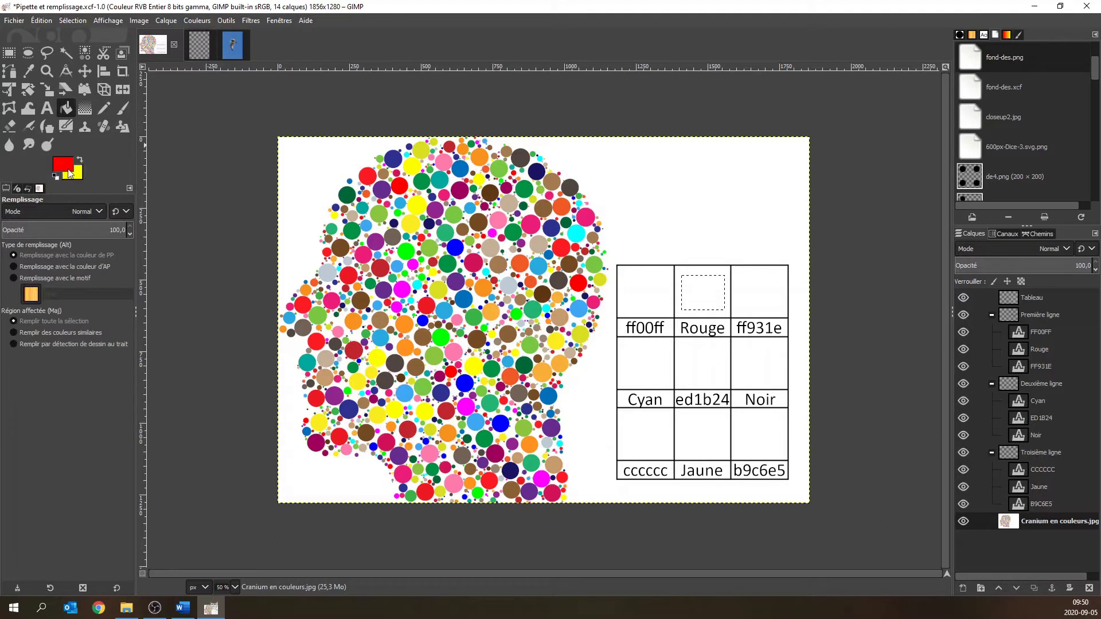
pyautogui.click(72, 257)
pyautogui.click(704, 293)
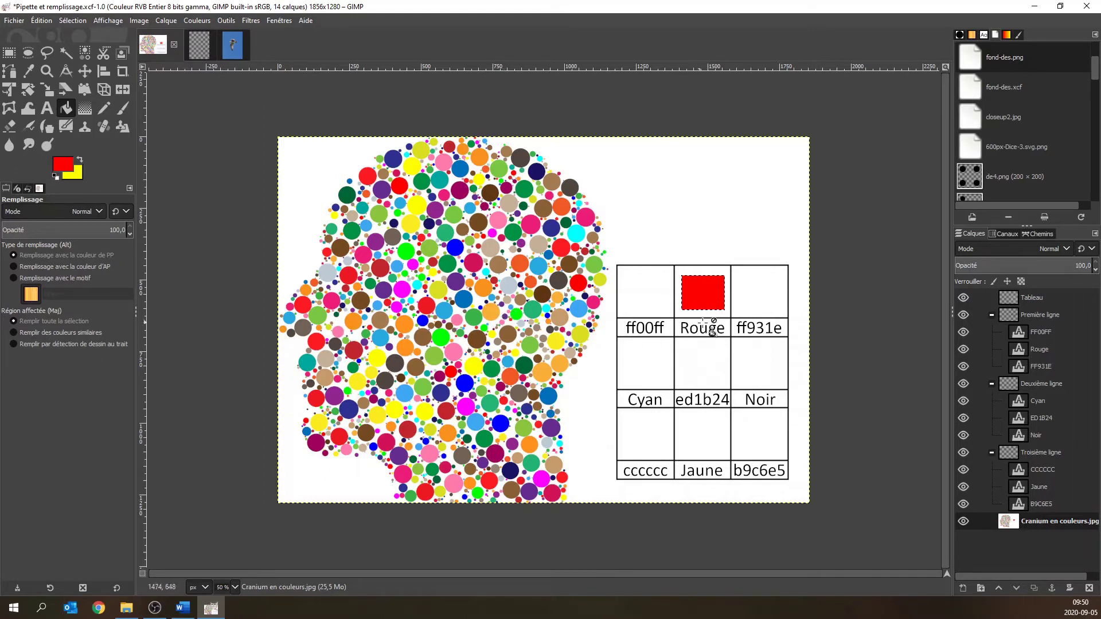
# Undo the red square fill and set the selection to None
pyautogui.click(42, 21)
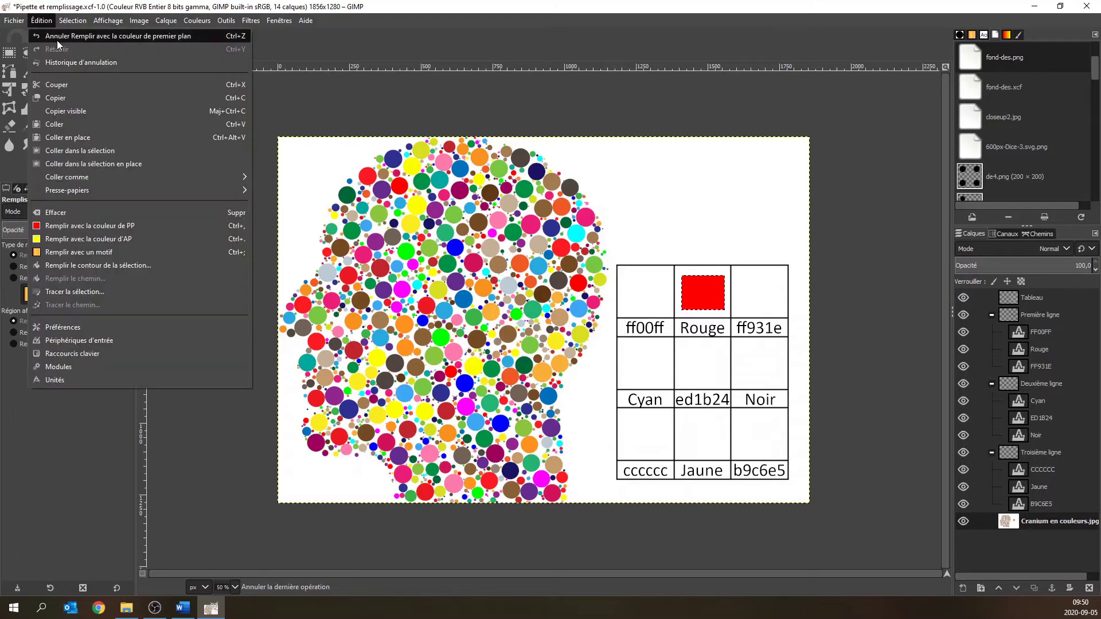
pyautogui.click(59, 36)
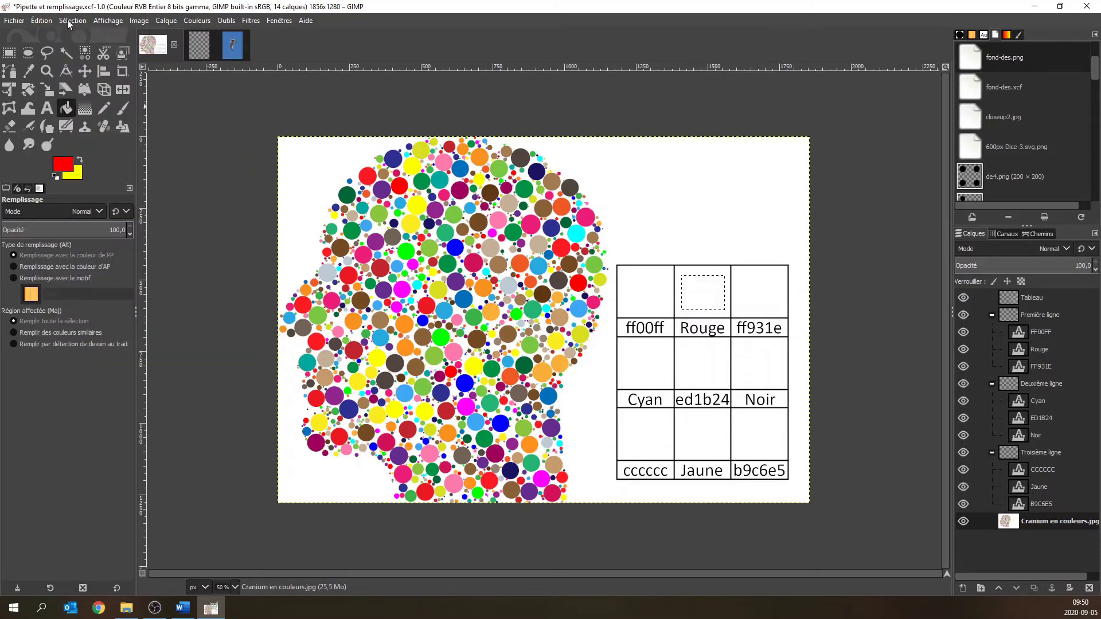
pyautogui.click(70, 21)
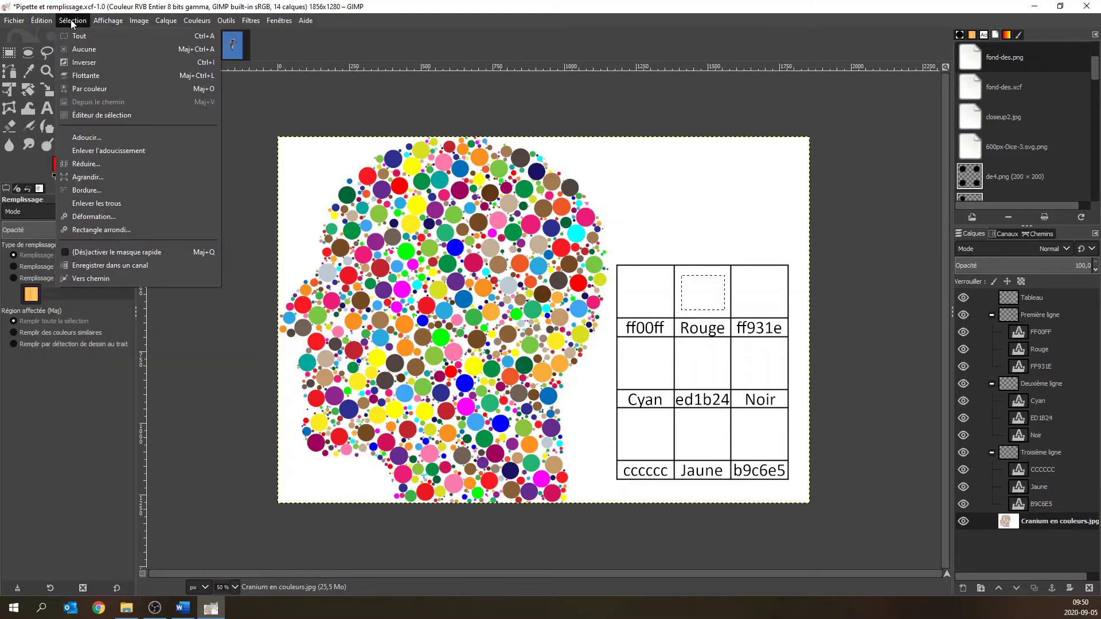
pyautogui.click(93, 54)
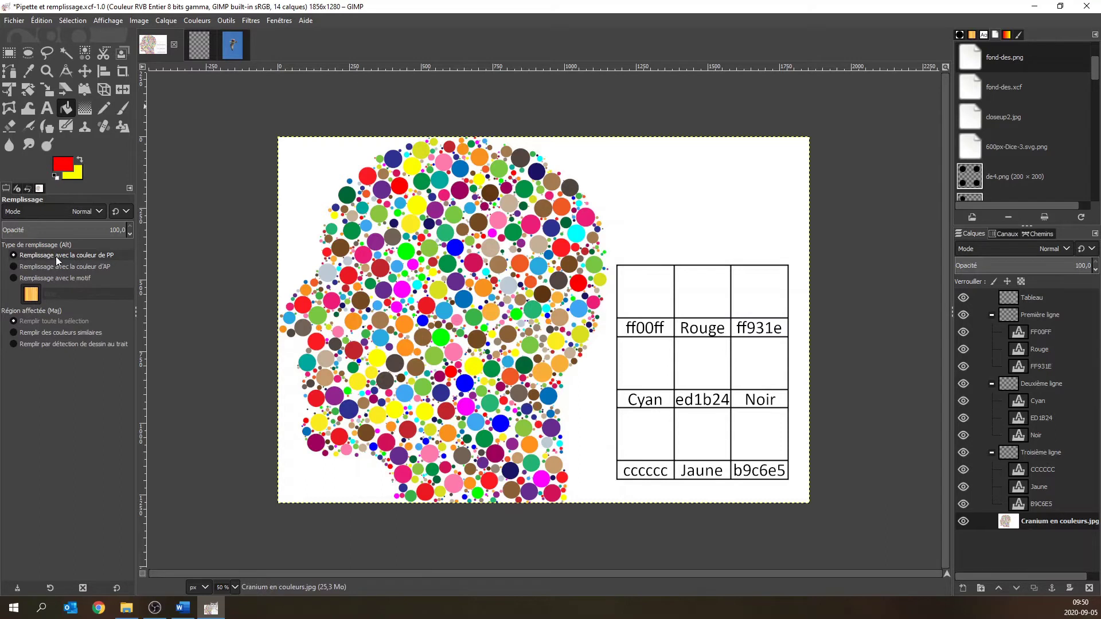
# Switch Bucket Fill to 'Fill similar colors', test it on the Rouge cell, and undo the red background
pyautogui.click(51, 332)
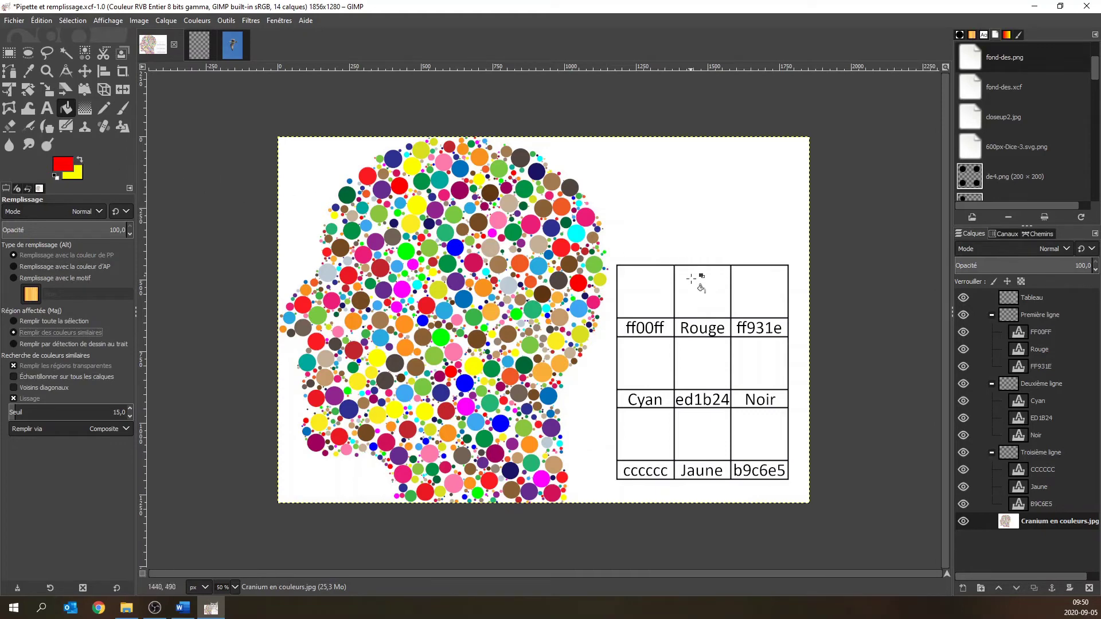
pyautogui.click(704, 294)
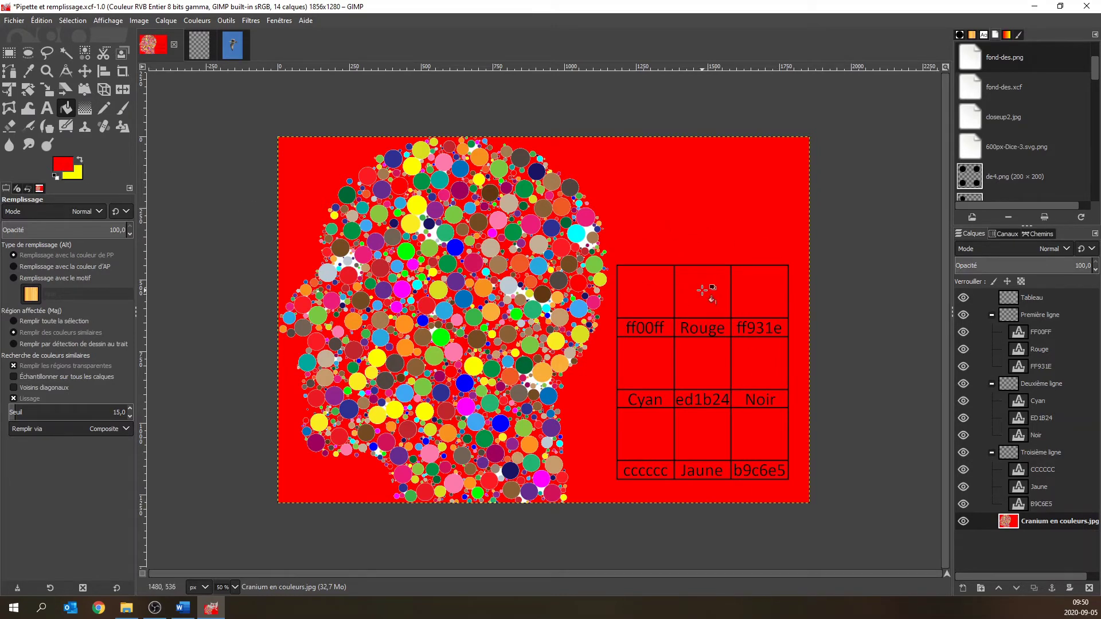
pyautogui.hotkey('ctrl', 'z')
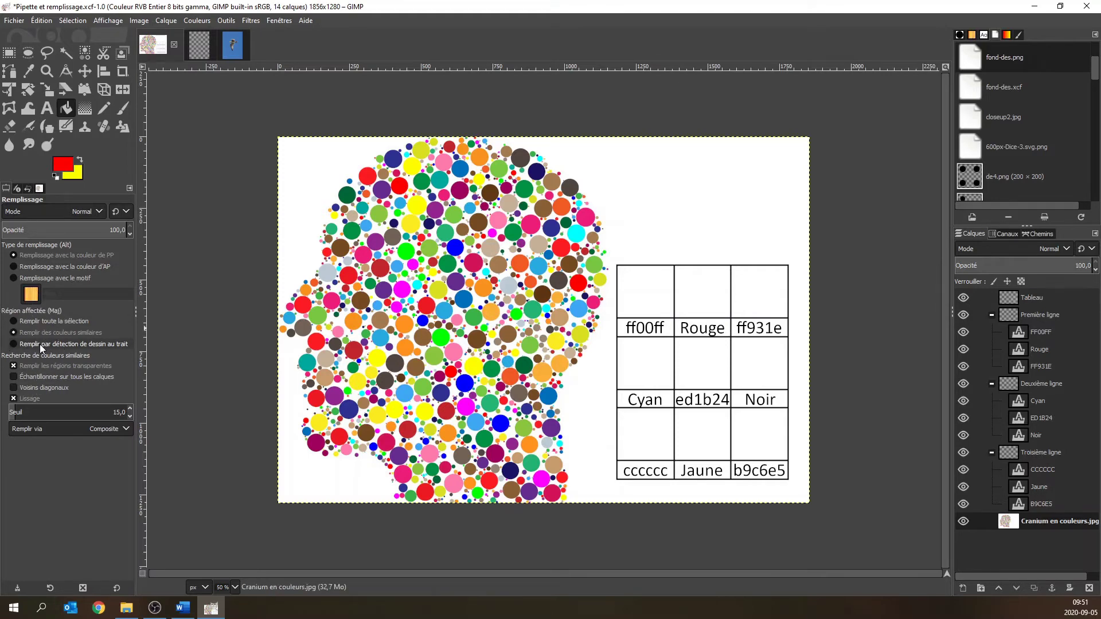
# Fill the cell above Rouge red with line-art detection, then set fill type to BG colour
pyautogui.click(39, 344)
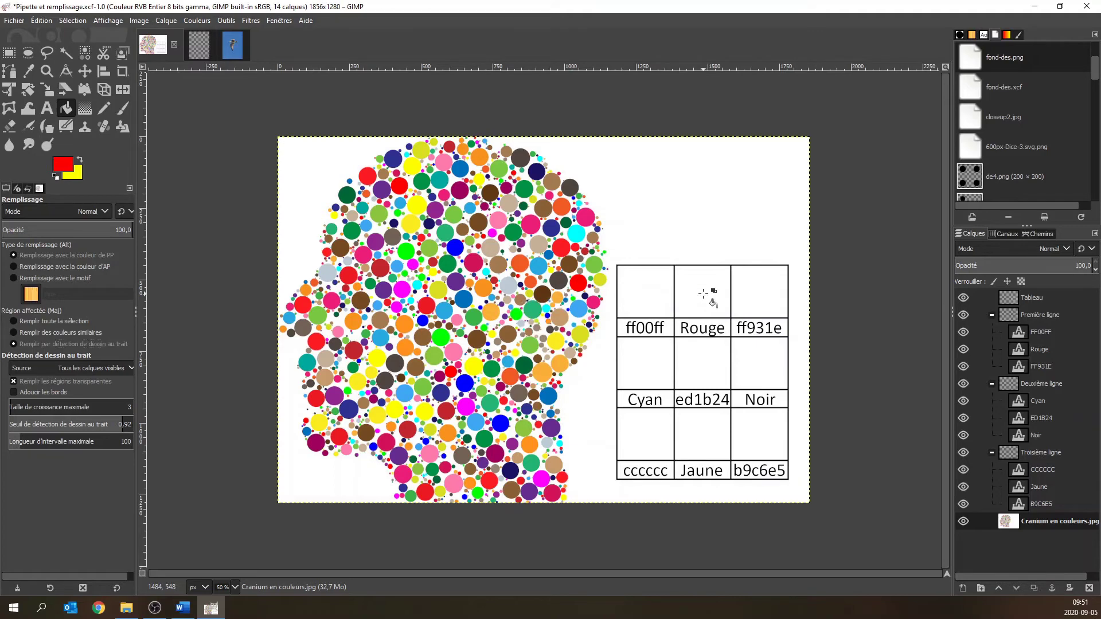
pyautogui.click(703, 295)
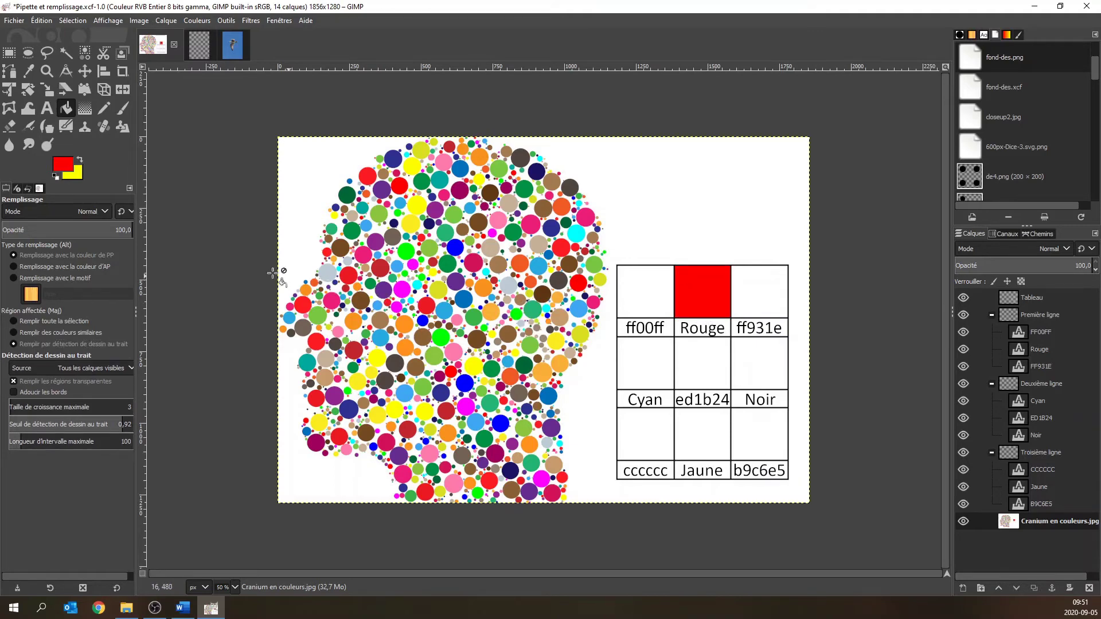
pyautogui.click(88, 267)
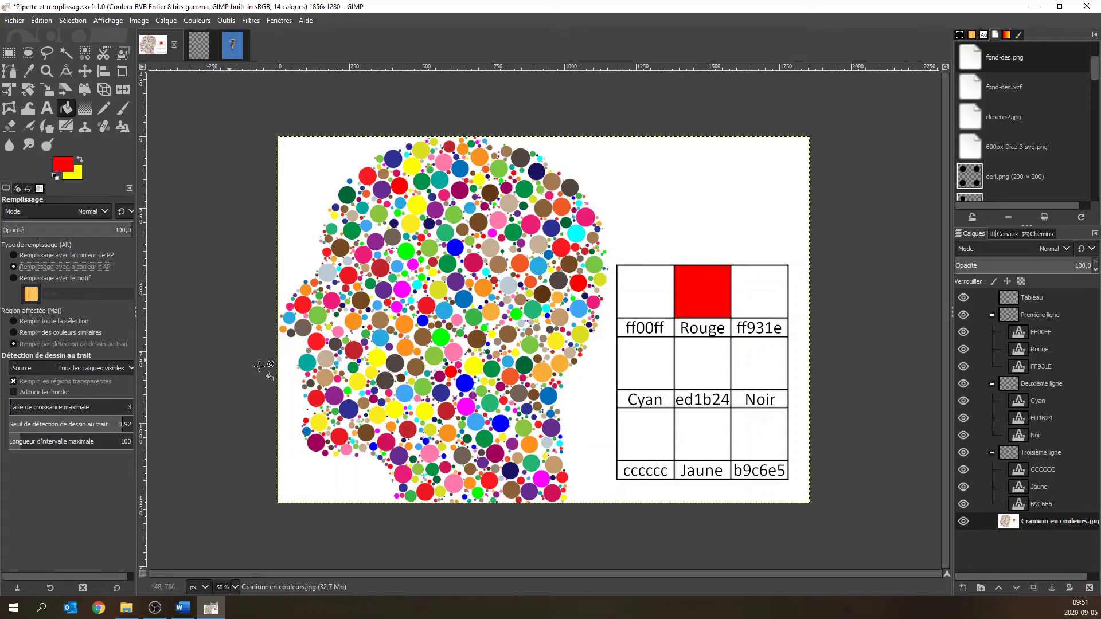
# Fill the cell above Jaune yellow with BG colour, then switch to Pattern fill
pyautogui.click(702, 437)
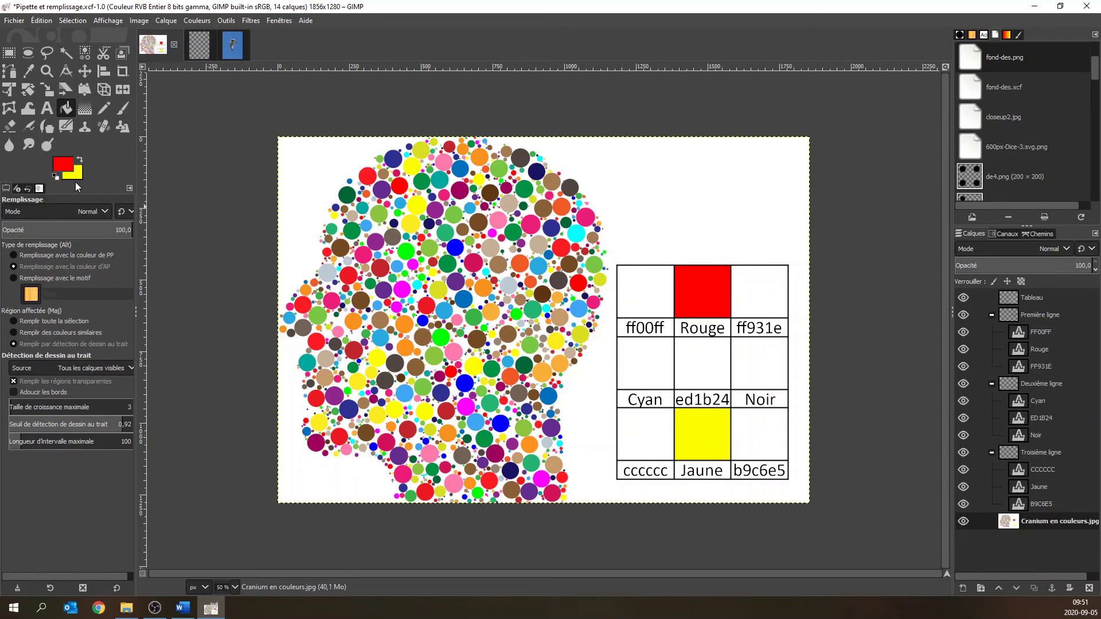
pyautogui.click(66, 280)
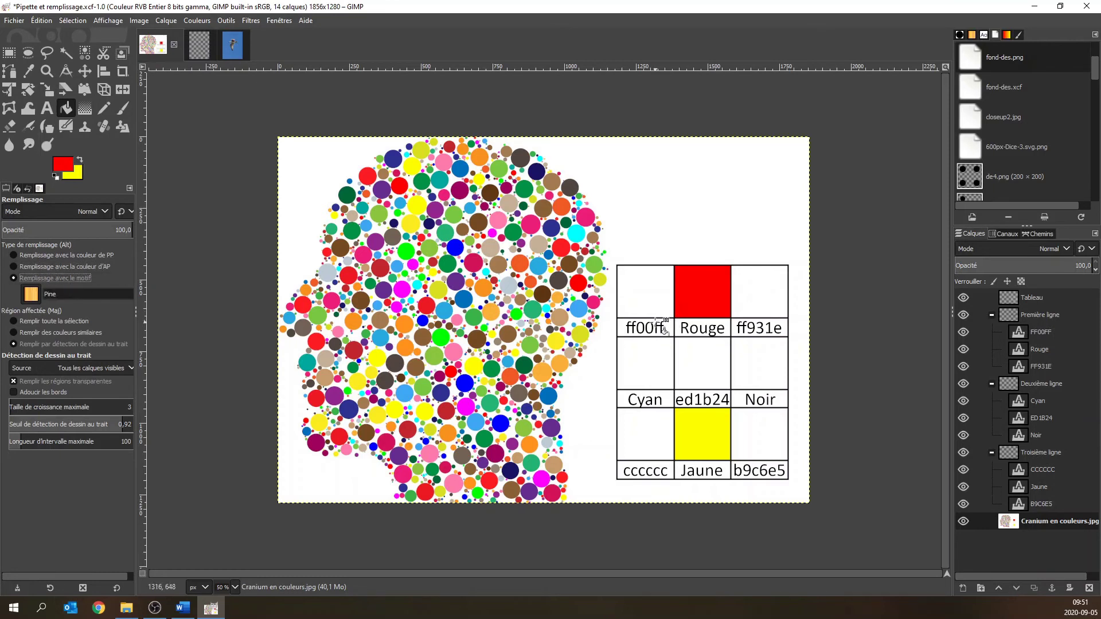
# Pick the Leopard pattern and bucket-fill the cell above Cyan with it
pyautogui.click(34, 297)
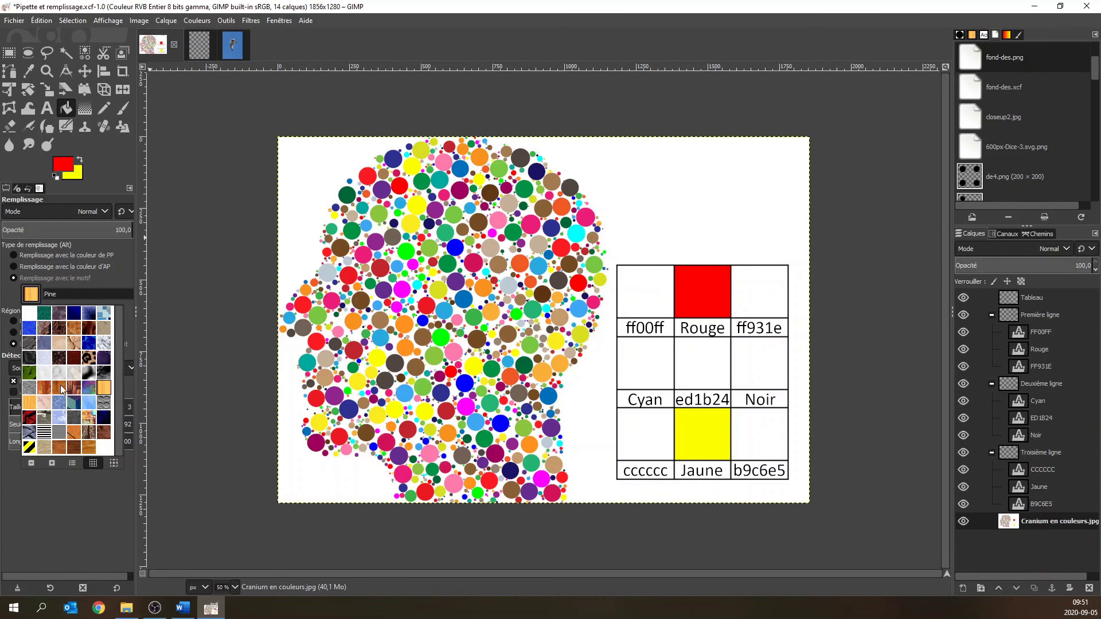
pyautogui.click(88, 358)
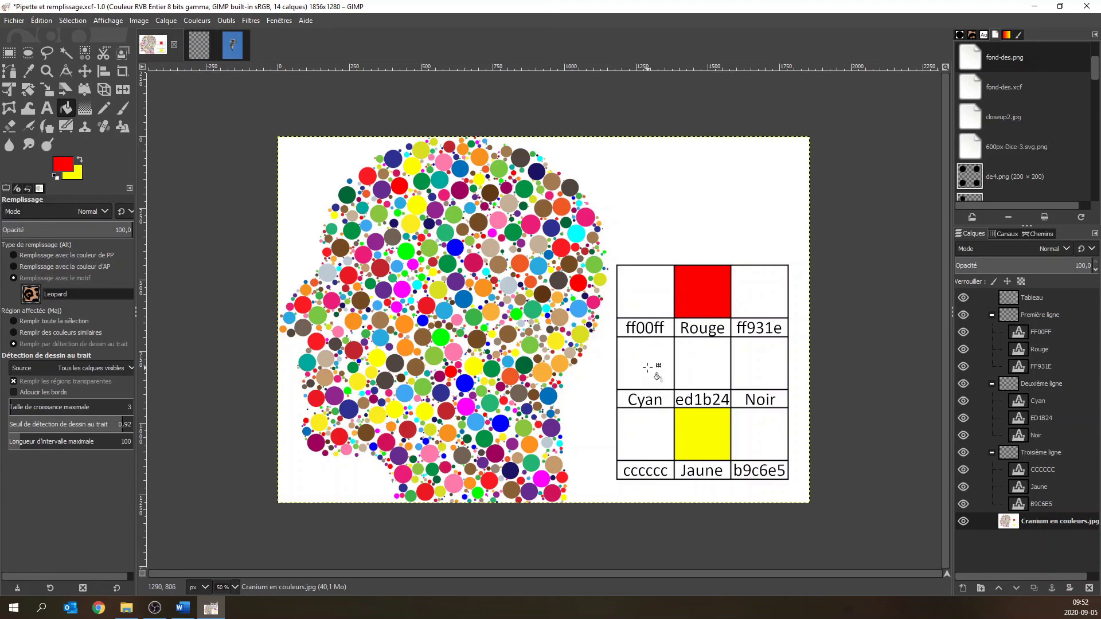
pyautogui.click(649, 367)
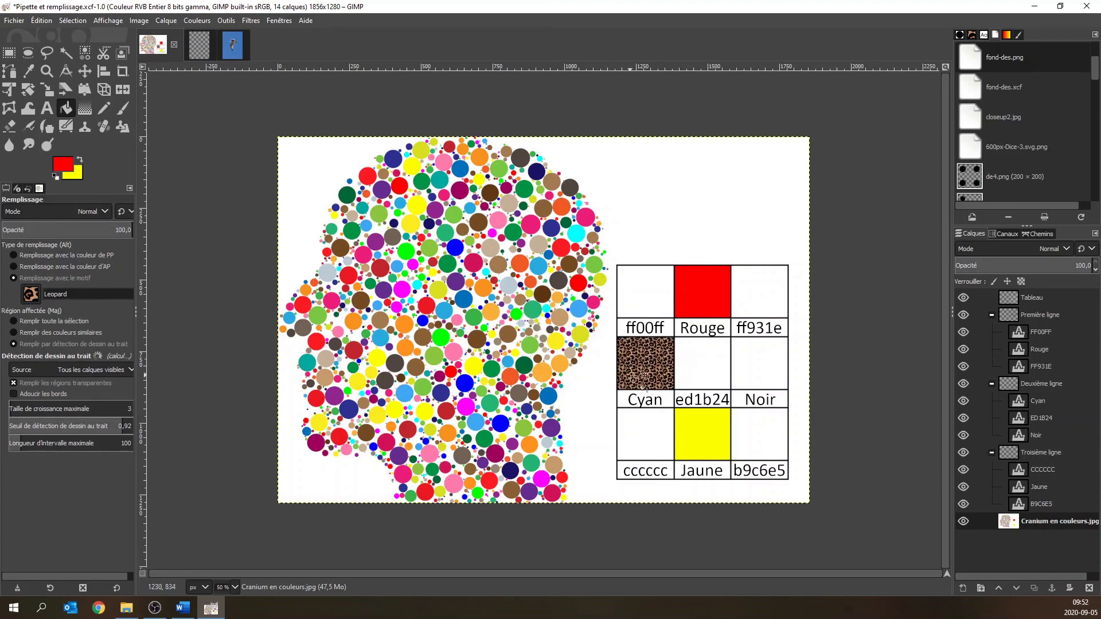